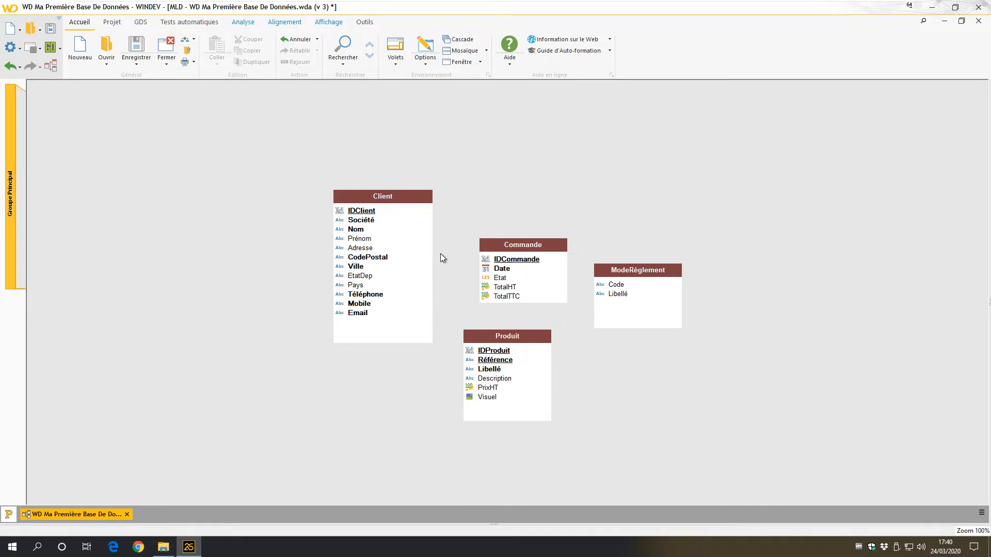
- Move the Client file up and to the left in the diagram and place the Commande file beside it
{"action": "left_click_drag", "start_coordinate": [408, 195], "coordinate": [327, 161]}
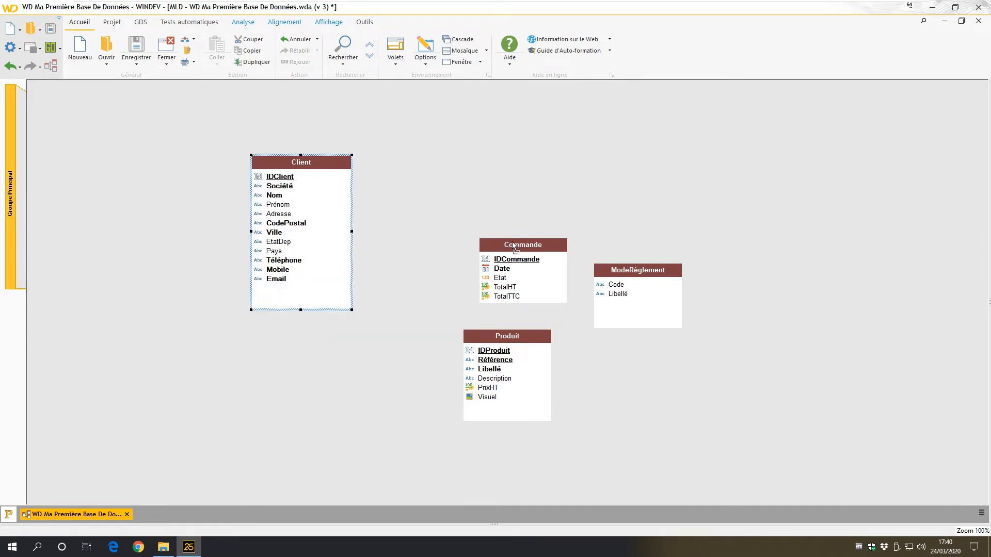
{"action": "left_click_drag", "start_coordinate": [512, 243], "coordinate": [455, 181]}
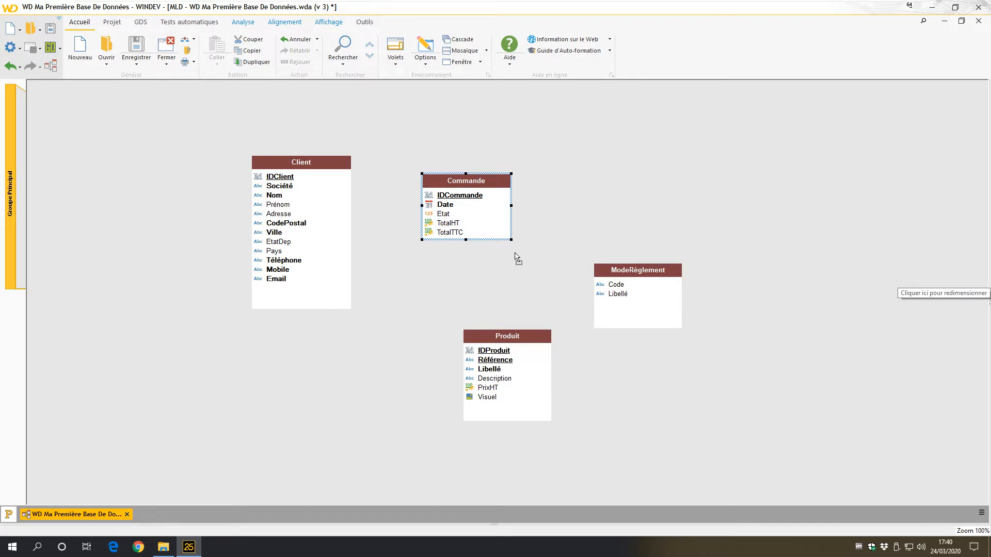
- Link Client to Commande, requiring at least one client per commande, with IDClient as unique key and a new IDClient linked key
{"action": "left_click", "coordinate": [244, 23]}
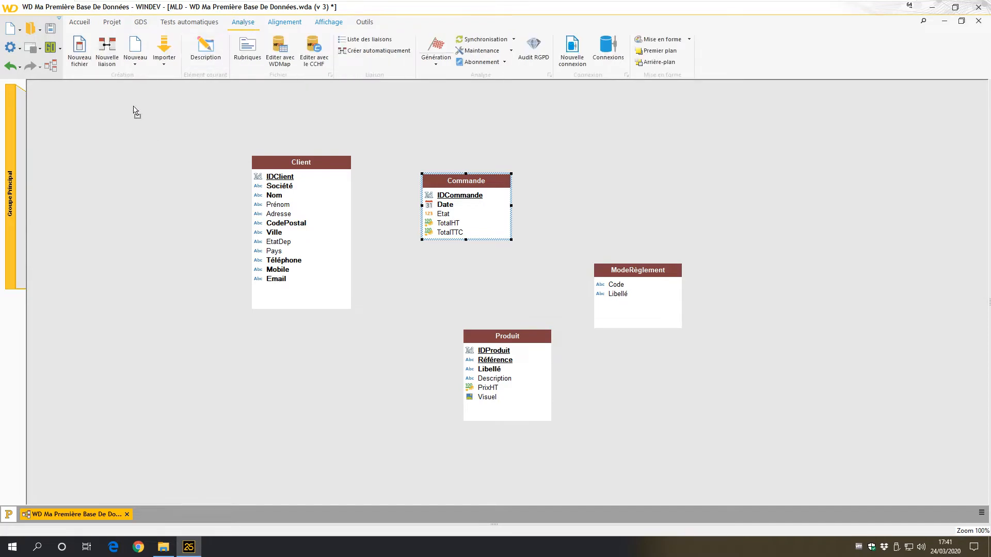
{"action": "left_click", "coordinate": [109, 51]}
{"action": "left_click", "coordinate": [314, 197]}
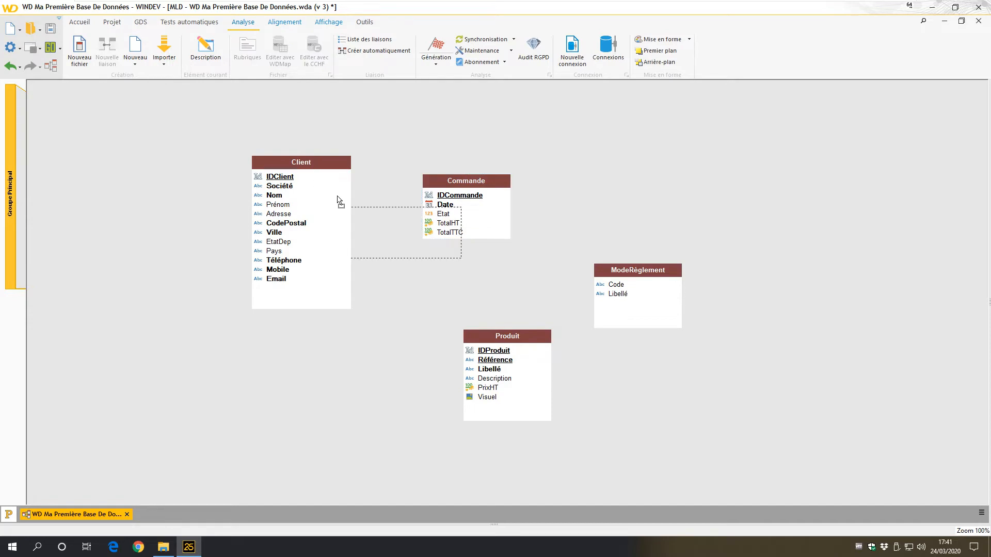
{"action": "left_click", "coordinate": [474, 204]}
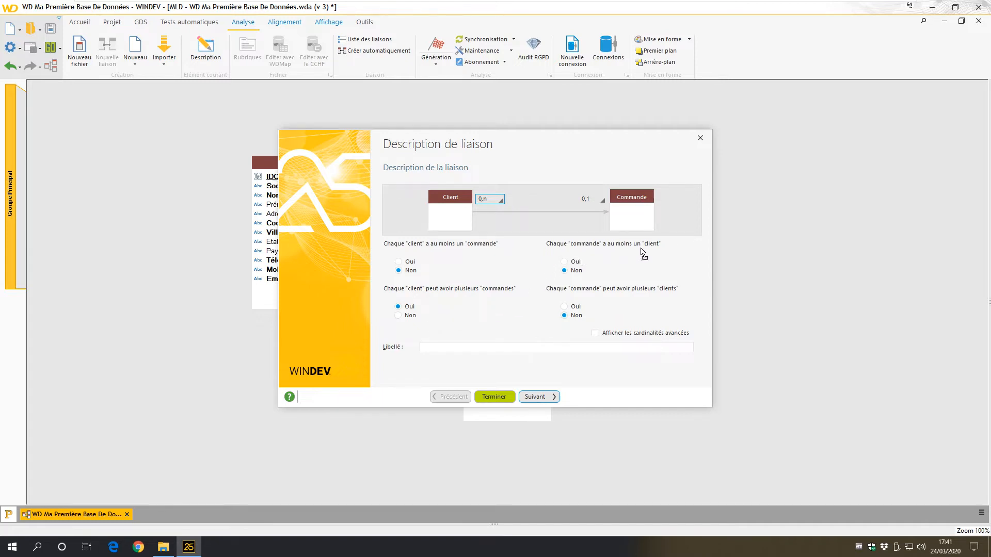
{"action": "left_click", "coordinate": [566, 263]}
{"action": "left_click", "coordinate": [544, 401]}
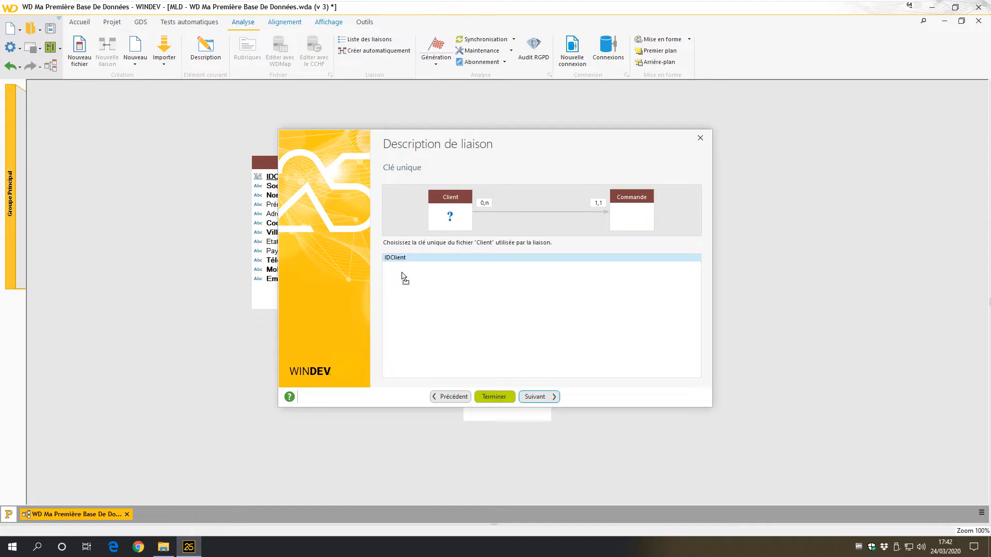
{"action": "left_click", "coordinate": [535, 398]}
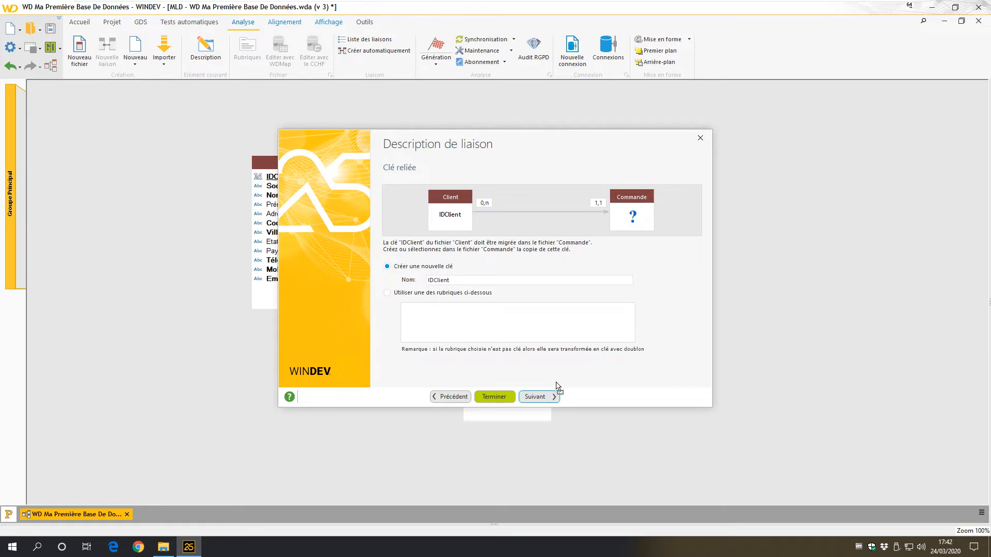
{"action": "left_click", "coordinate": [548, 399]}
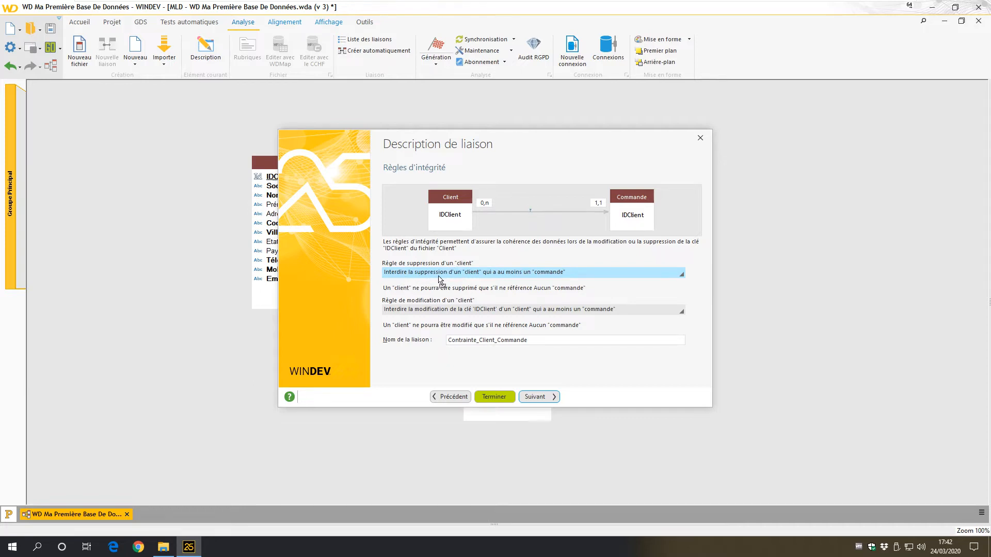
- Set the deletion rule to remove the client and all its commandes, keep key modification forbidden, and finish the link
{"action": "left_click", "coordinate": [567, 275]}
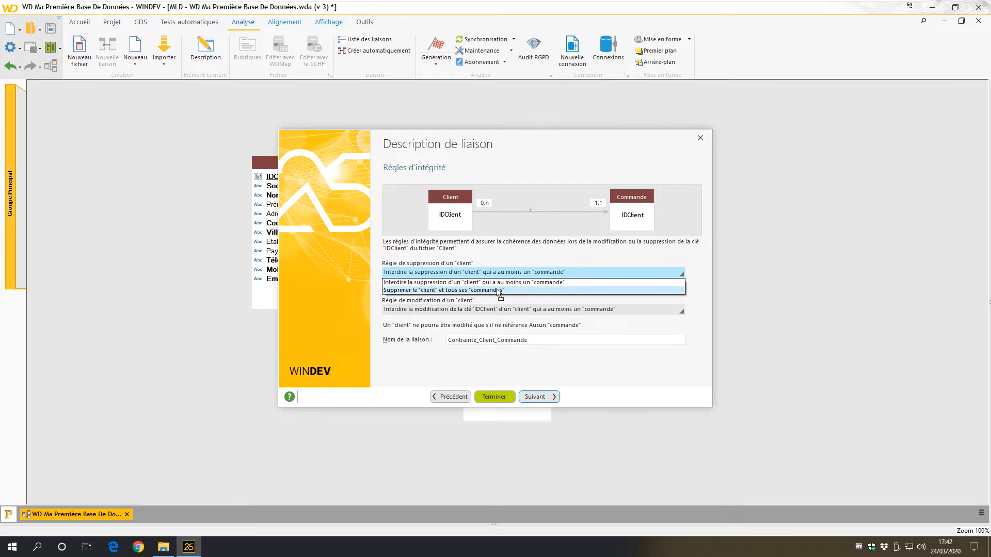
{"action": "left_click", "coordinate": [405, 293]}
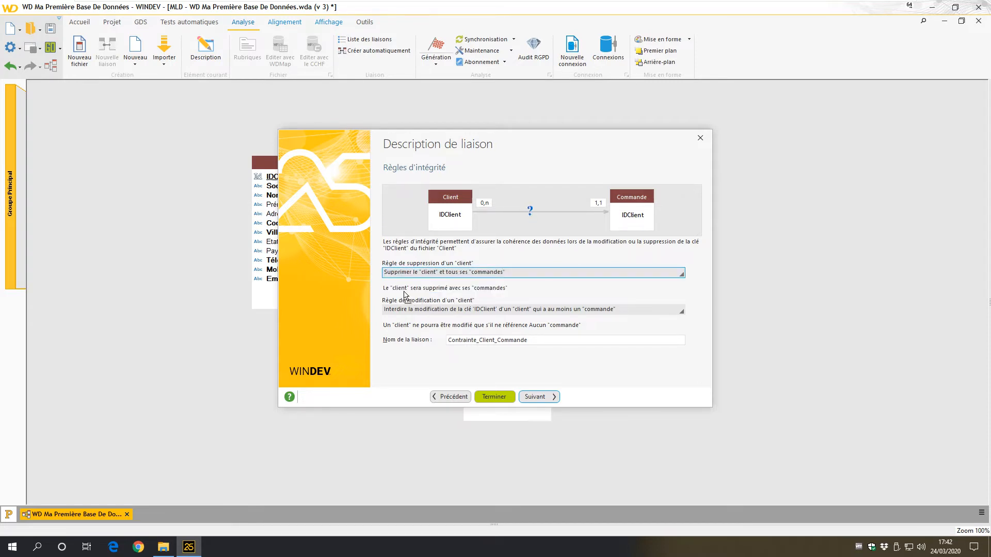
{"action": "left_click", "coordinate": [472, 310]}
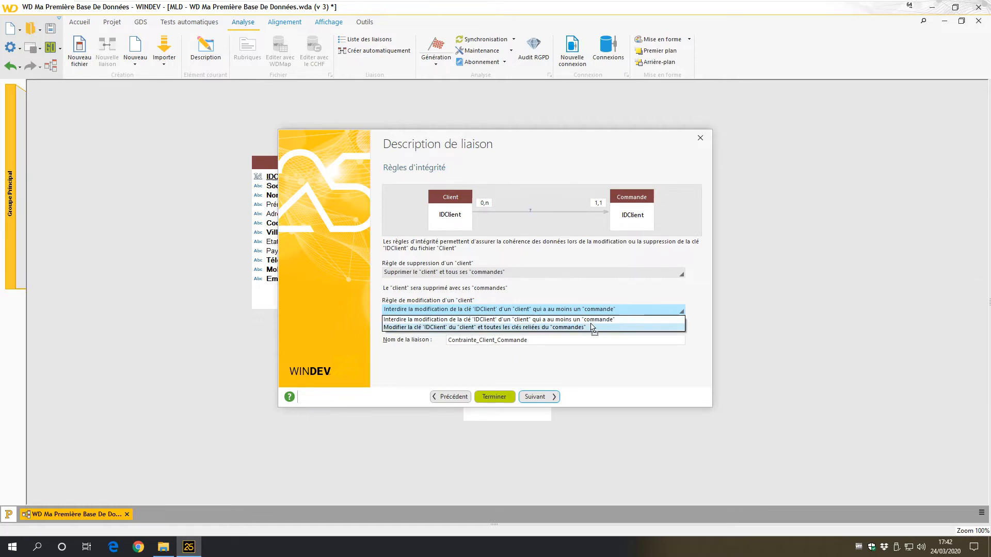
{"action": "left_click", "coordinate": [594, 300]}
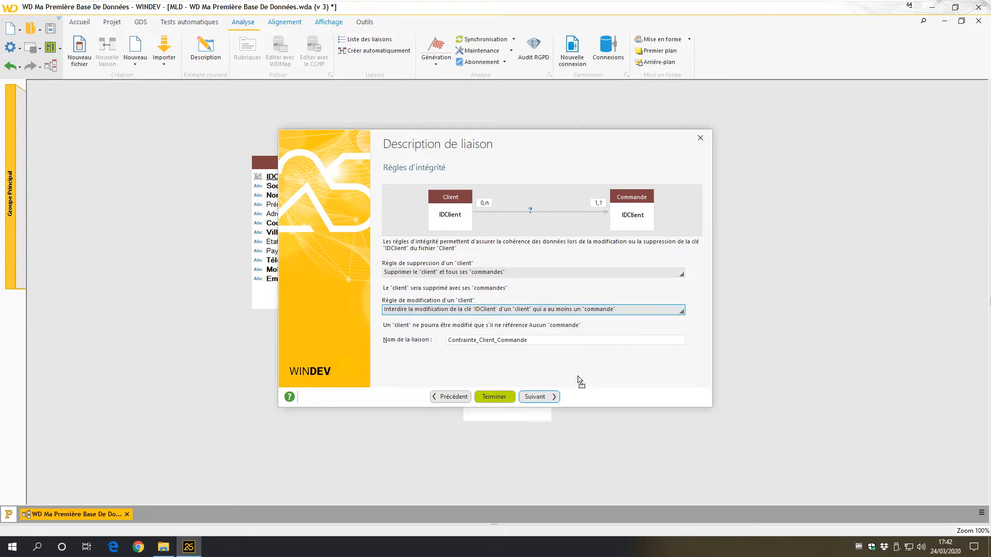
{"action": "left_click", "coordinate": [542, 400]}
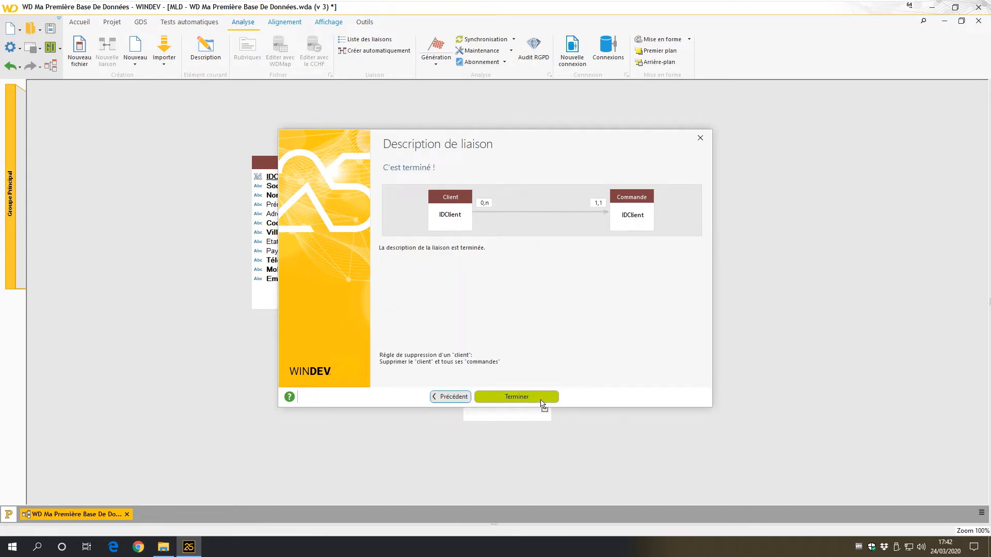
{"action": "left_click", "coordinate": [542, 402]}
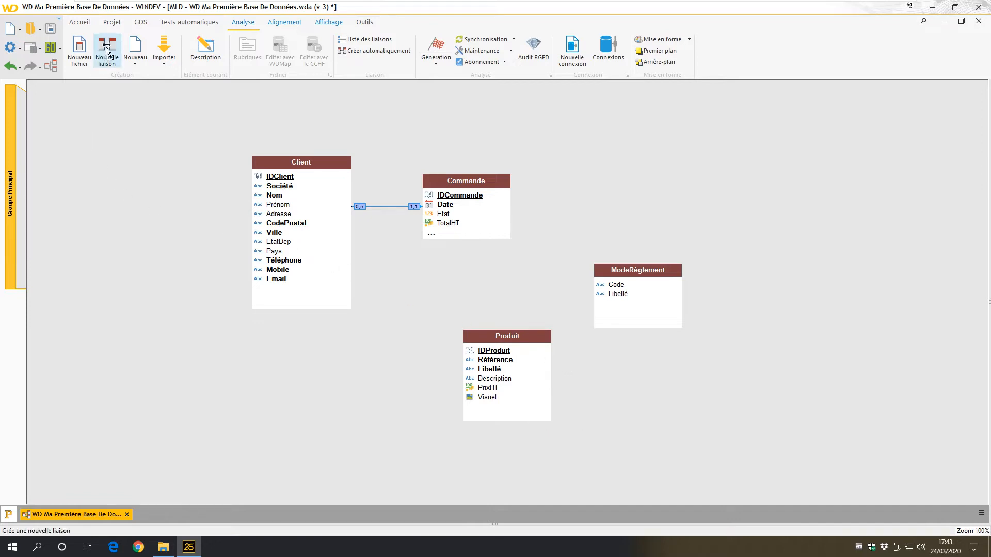
- Create a link from ModeRèglement to Commande in which each commande has at least one ModeRèglement
{"action": "left_click", "coordinate": [107, 49]}
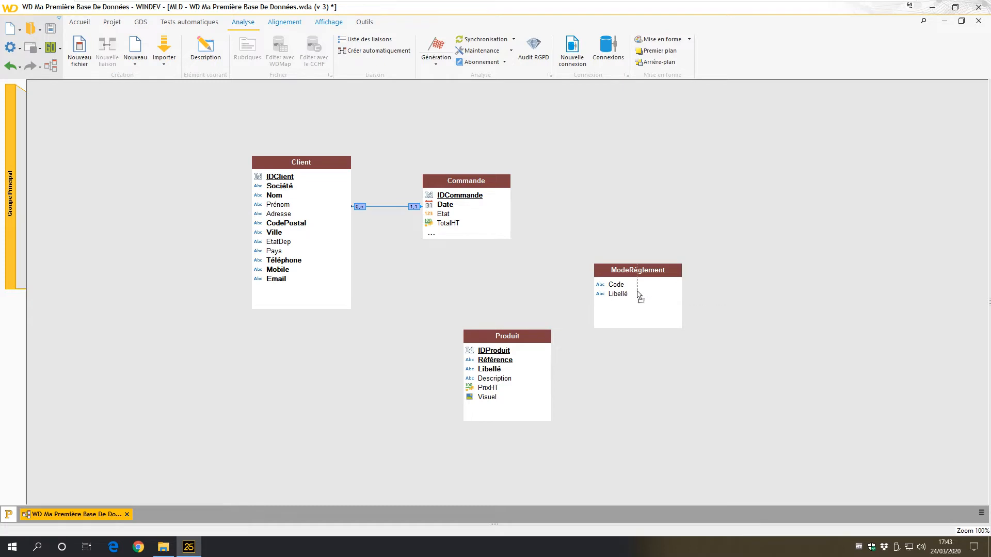
{"action": "left_click", "coordinate": [485, 221]}
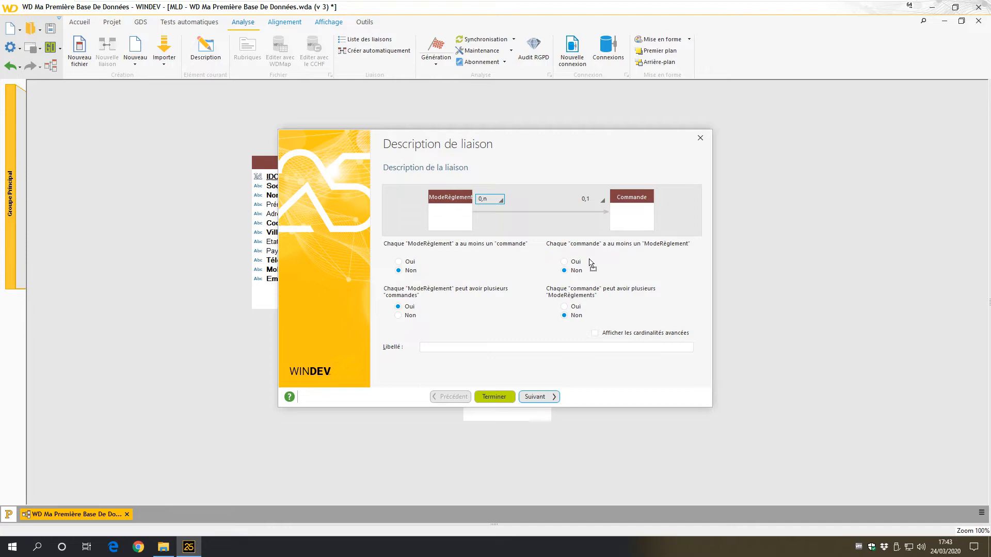
{"action": "left_click", "coordinate": [572, 263]}
{"action": "left_click", "coordinate": [541, 396]}
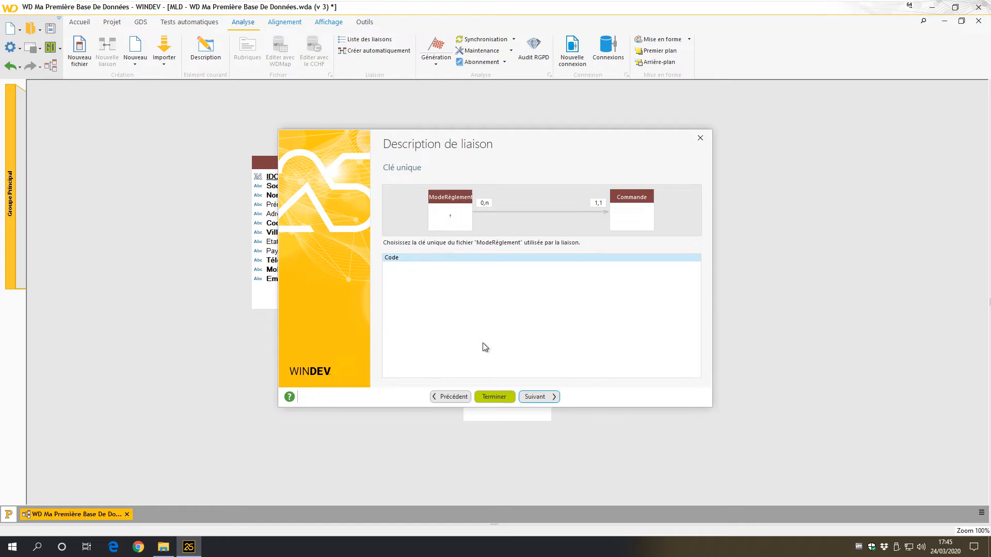
- Use Code as the unique key, create a Code key in Commande, and finish the link with the default integrity rules
{"action": "left_click", "coordinate": [541, 399]}
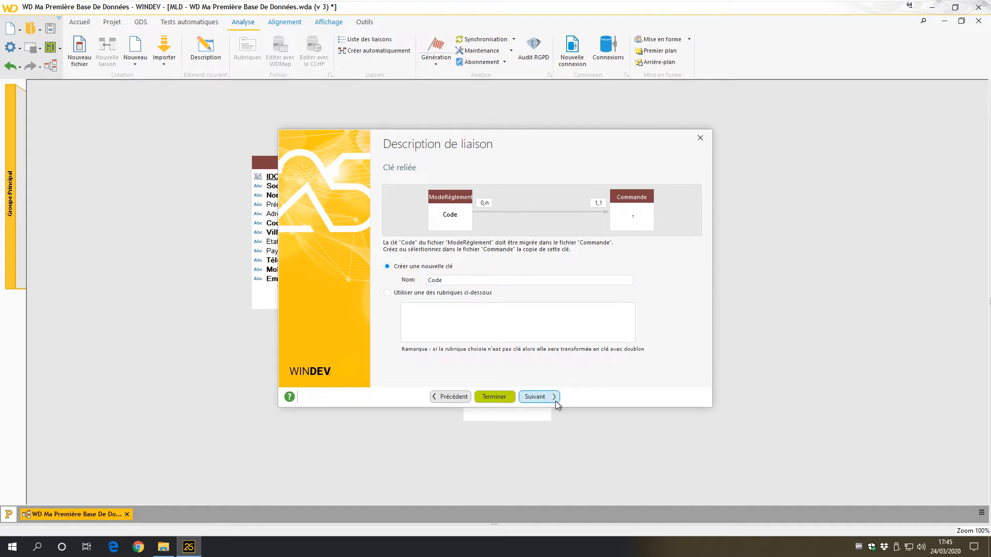
{"action": "left_click", "coordinate": [539, 398]}
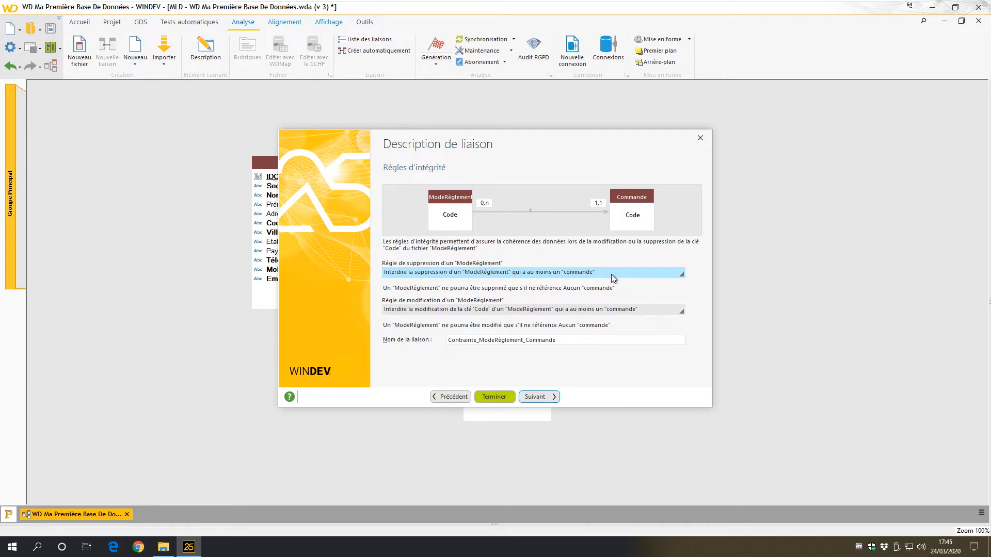
{"action": "left_click", "coordinate": [536, 397]}
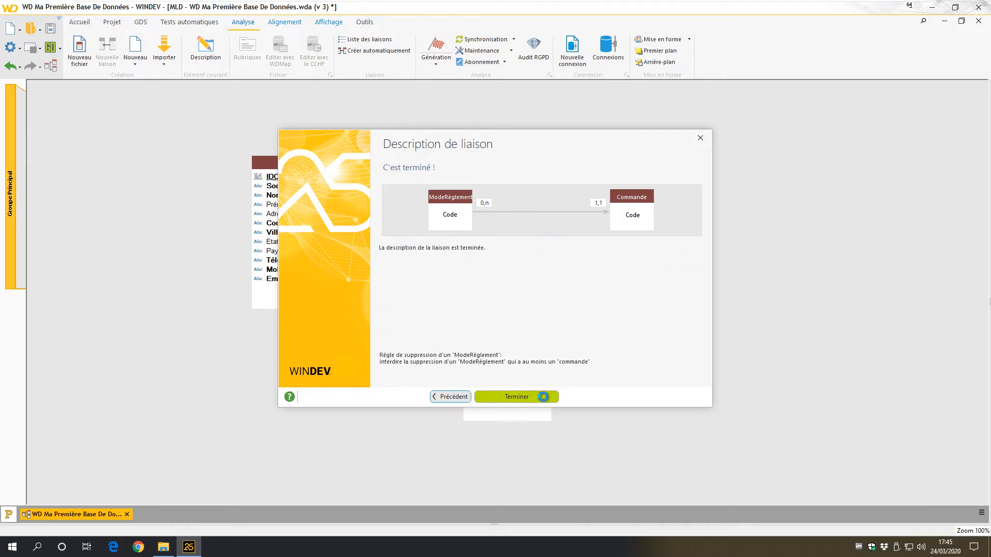
{"action": "left_click", "coordinate": [543, 397]}
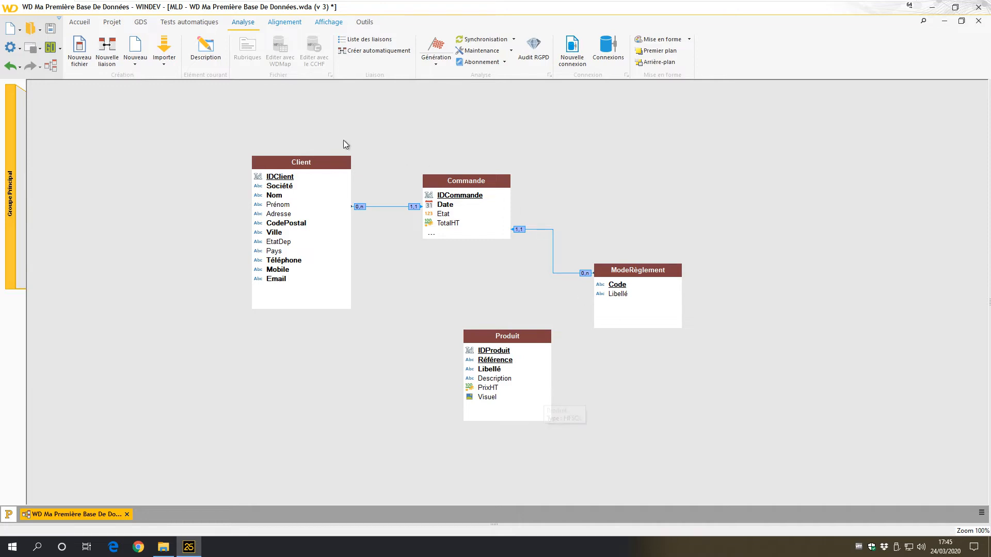
- Link Produit to Commande, allowing several Produits per commande, with the relation file created automatically
{"action": "left_click", "coordinate": [108, 46]}
{"action": "left_click", "coordinate": [473, 200]}
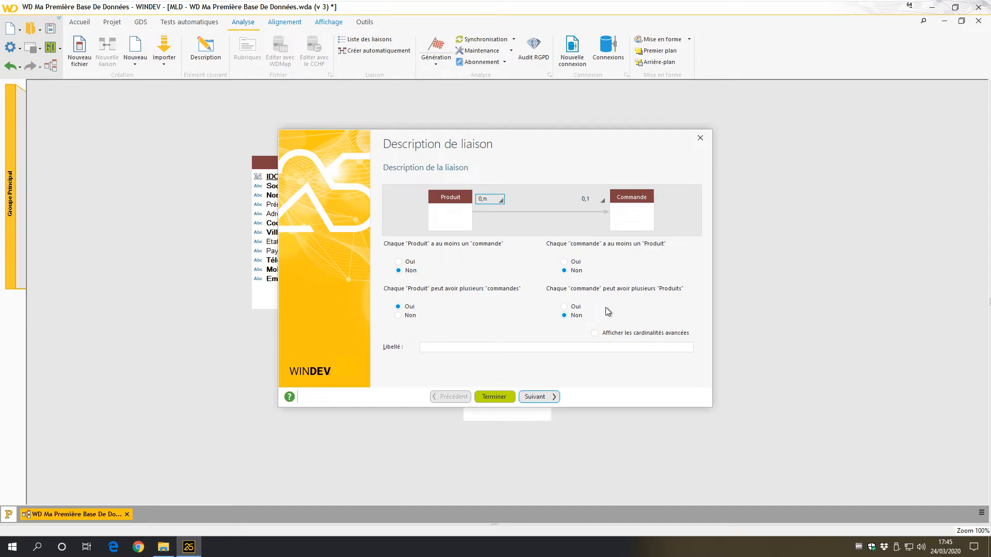
{"action": "left_click", "coordinate": [566, 307]}
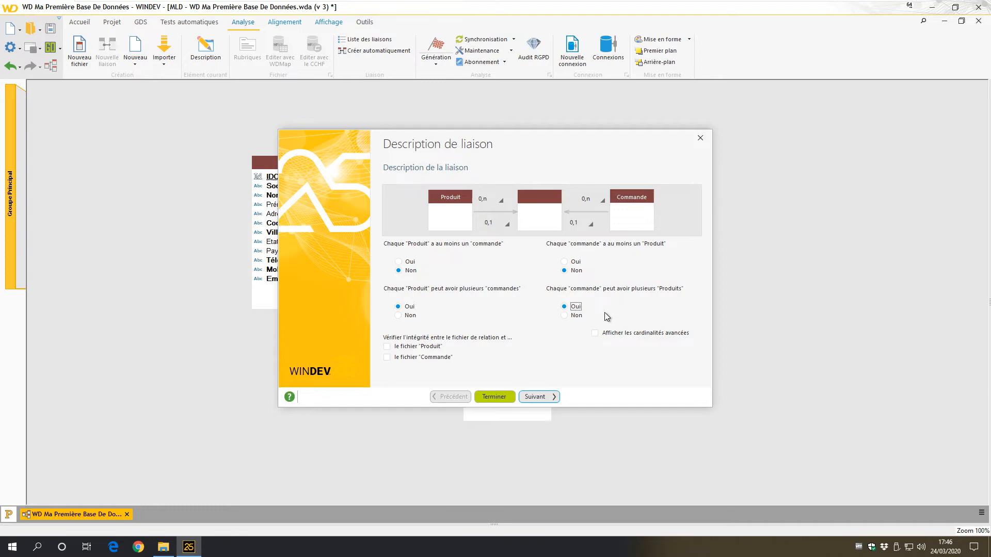
{"action": "left_click", "coordinate": [547, 400]}
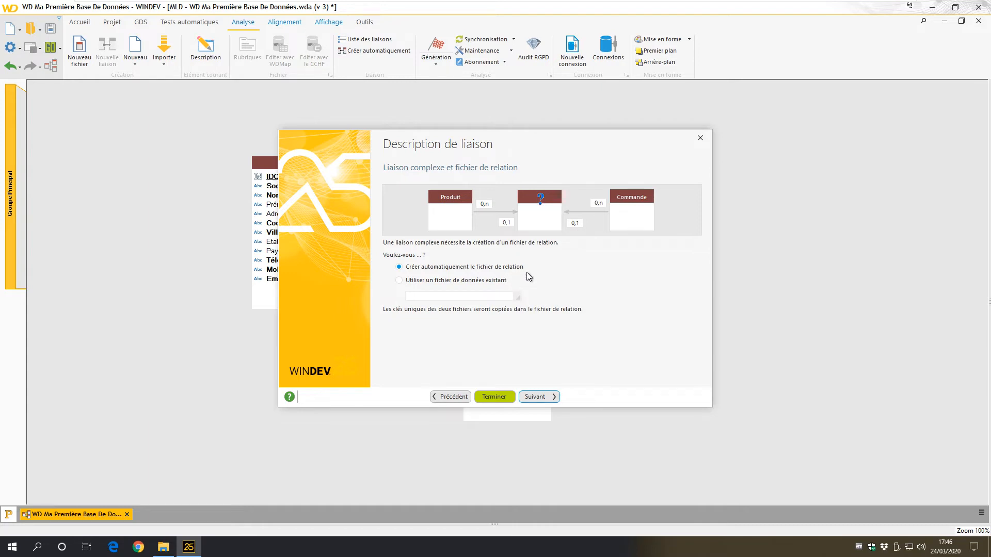
{"action": "left_click", "coordinate": [541, 398]}
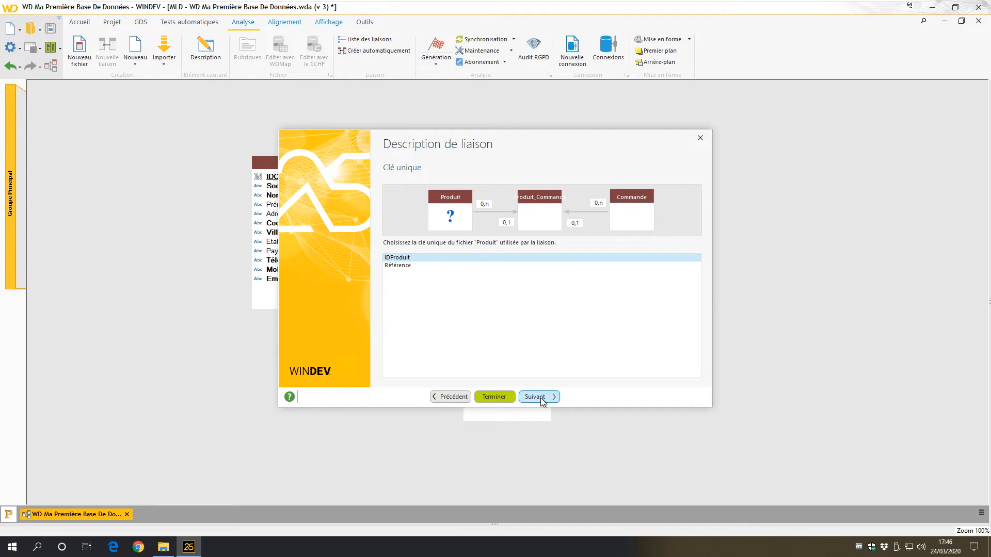
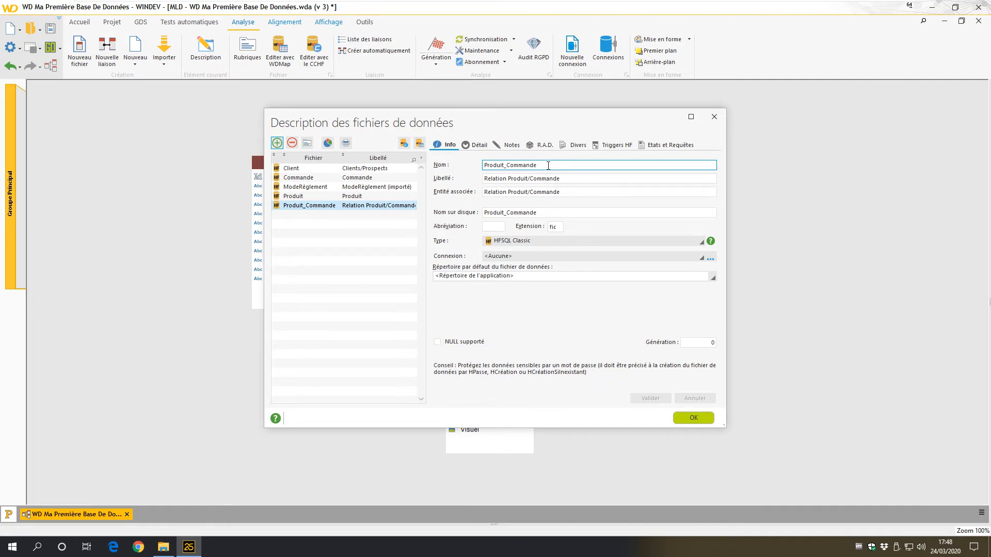
- Set both the name and the on-disk name of the Produit_Commande relation file to LigneCommande and save the changes
{"action": "left_click_drag", "start_coordinate": [507, 168], "coordinate": [433, 172]}
{"action": "type", "text": "Lign"}
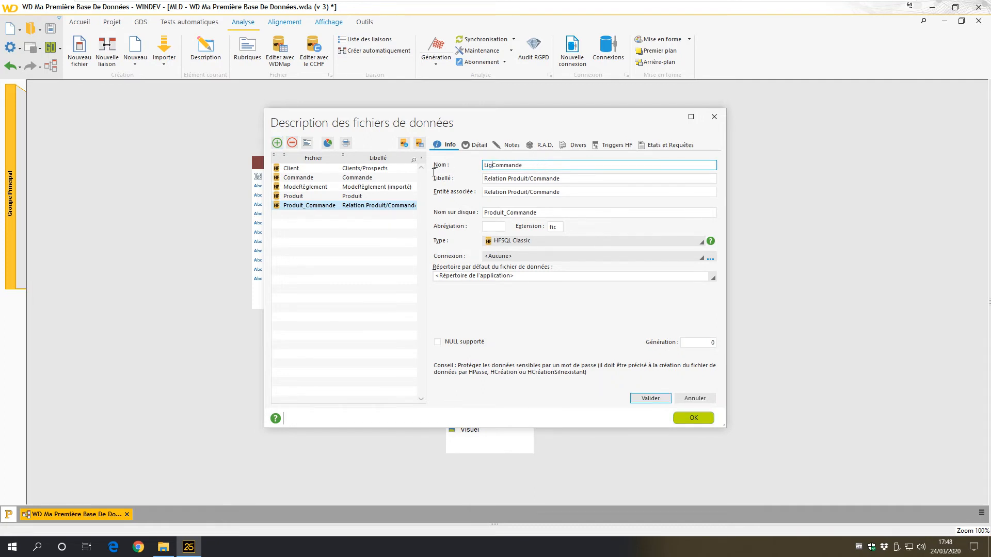
{"action": "type", "text": "e"}
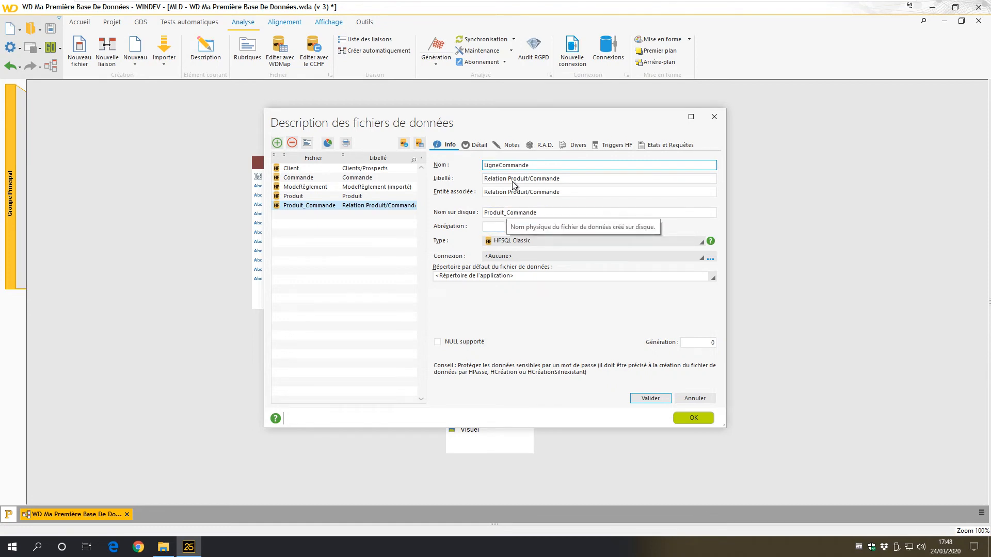
{"action": "double_click", "coordinate": [512, 163]}
{"action": "key", "text": "ctrl+c"}
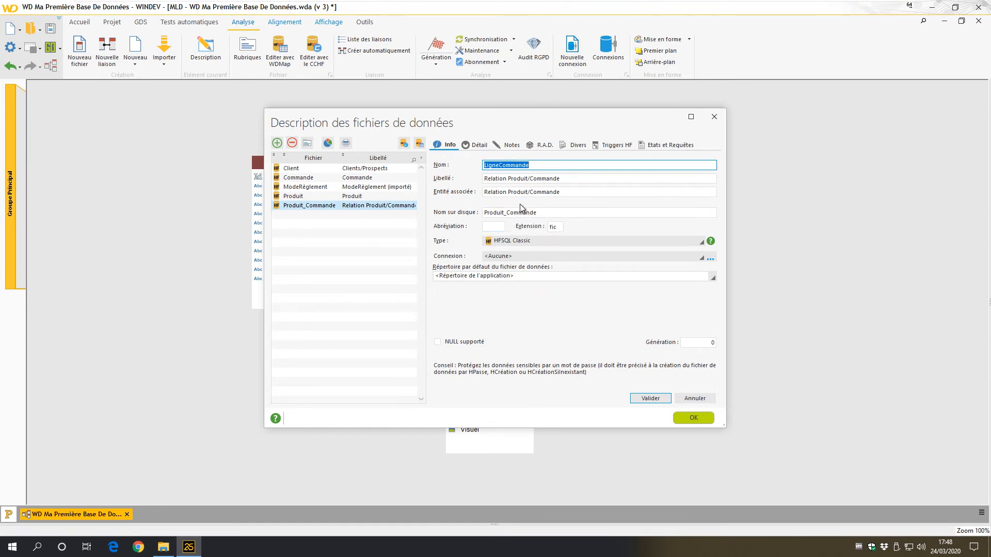
{"action": "double_click", "coordinate": [503, 212]}
{"action": "key", "text": "ctrl+v"}
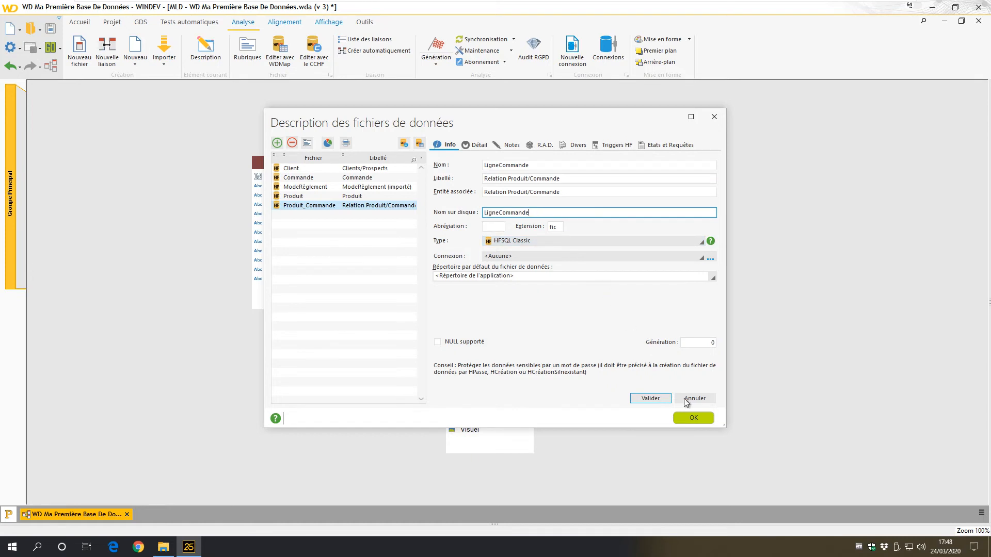
{"action": "left_click", "coordinate": [693, 418]}
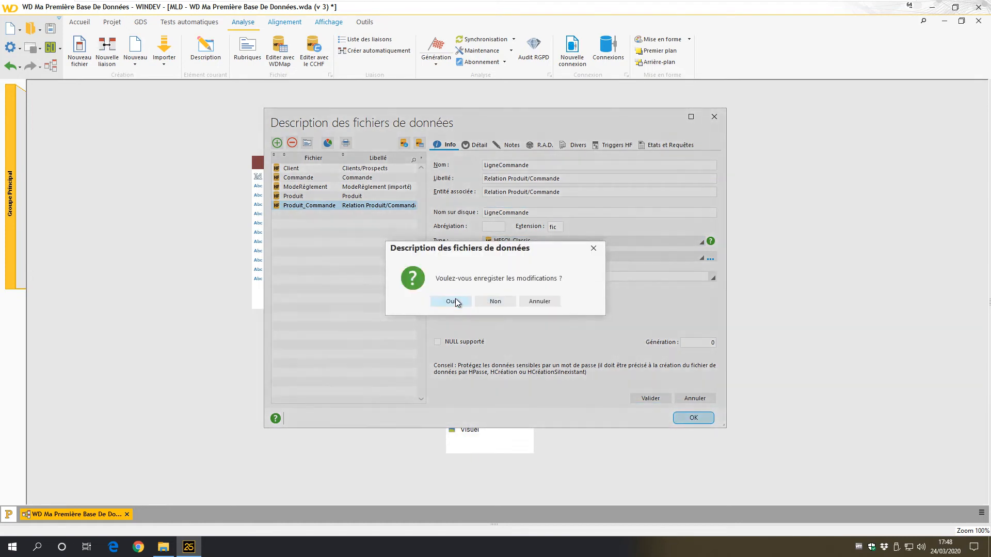
{"action": "left_click", "coordinate": [455, 299]}
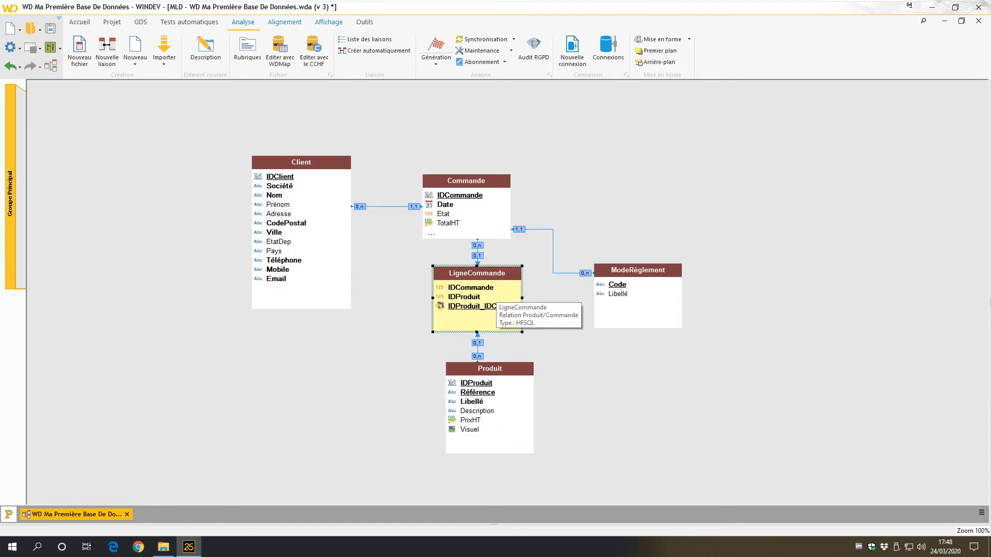
- Add a numeric item named Quantité to the LigneCommande file
{"action": "double_click", "coordinate": [440, 306]}
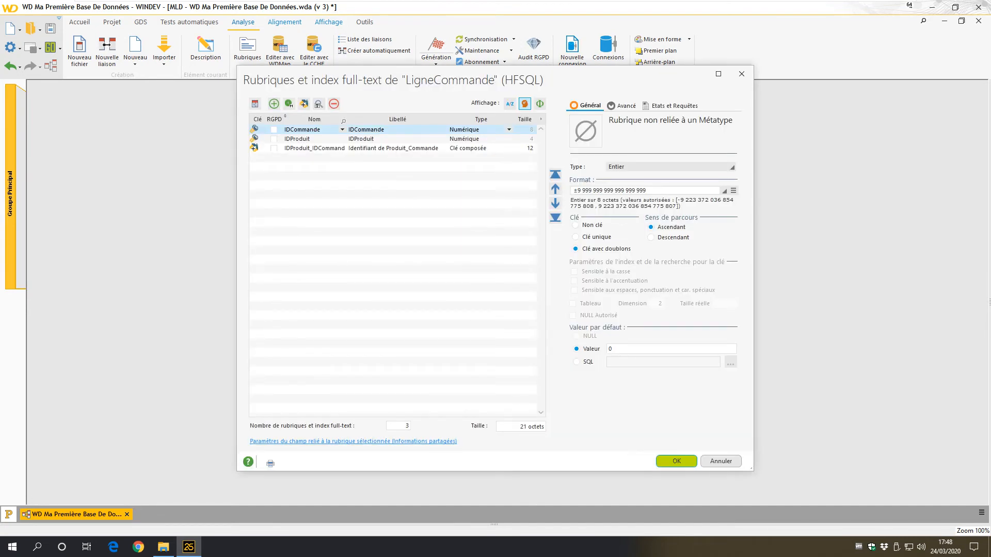
{"action": "left_click", "coordinate": [315, 157]}
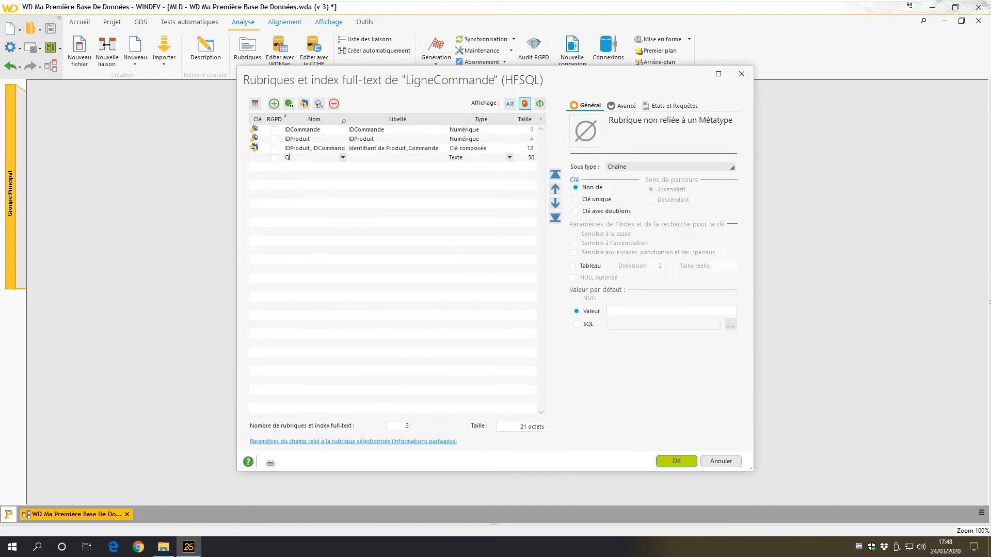
{"action": "type", "text": "Qun"}
{"action": "key", "text": "BackSpace"}
{"action": "type", "text": "antité"}
{"action": "key", "text": "Tab"}
{"action": "key", "text": "Tab"}
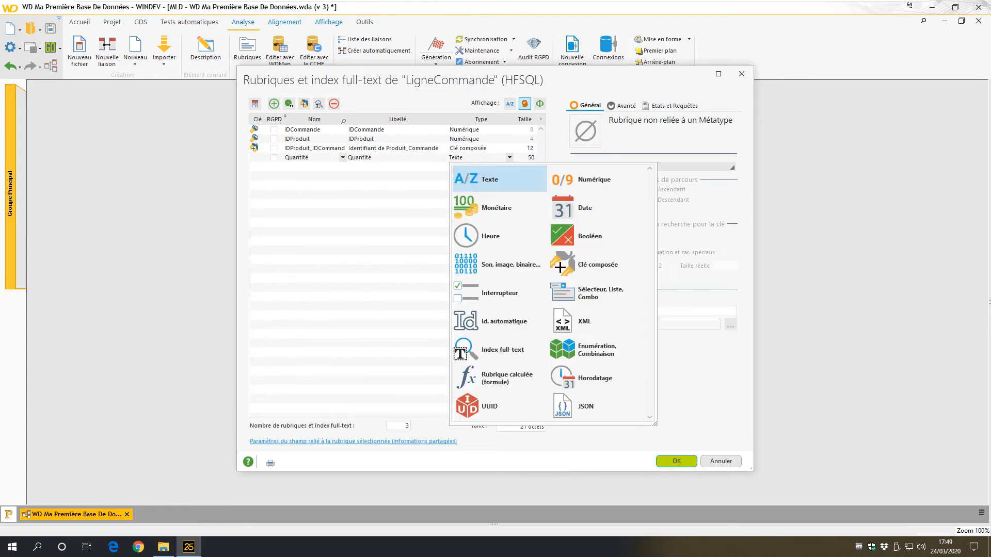
{"action": "left_click", "coordinate": [594, 179]}
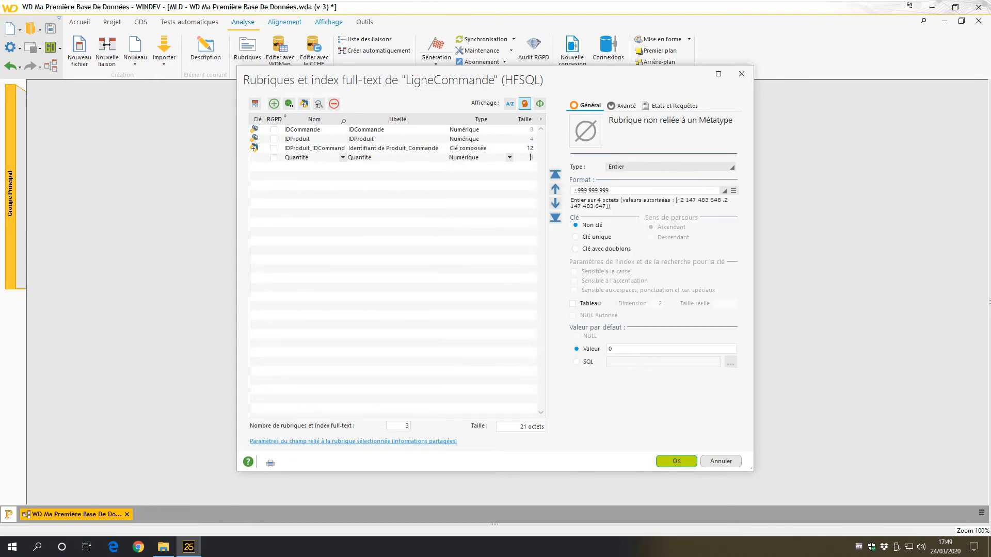
- Add TotalHT and TotalTTC items to LigneCommande, reusing their monetary descriptions from Commande, and validate the item list
{"action": "left_click", "coordinate": [315, 167]}
{"action": "left_click", "coordinate": [315, 167]}
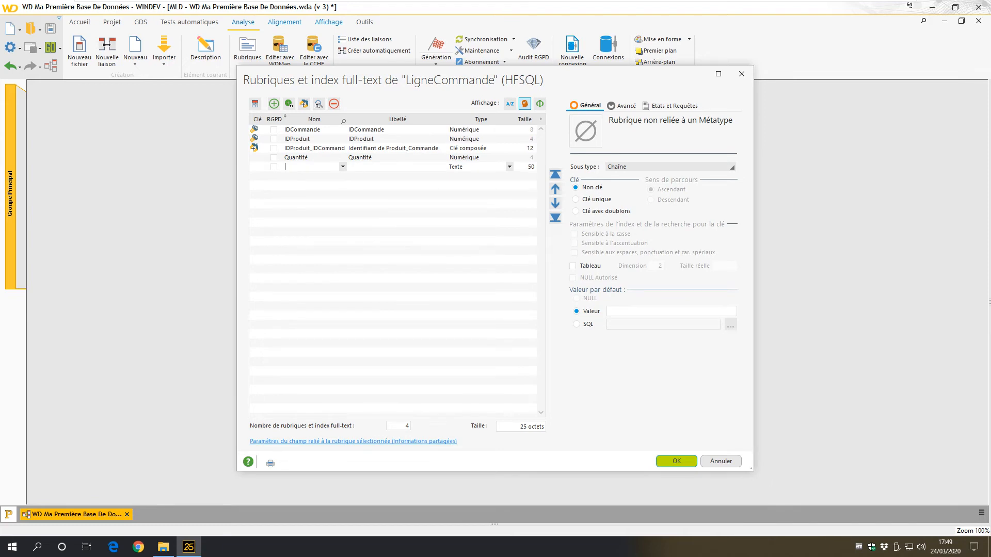
{"action": "type", "text": "TotalHT"}
{"action": "key", "text": "Tab"}
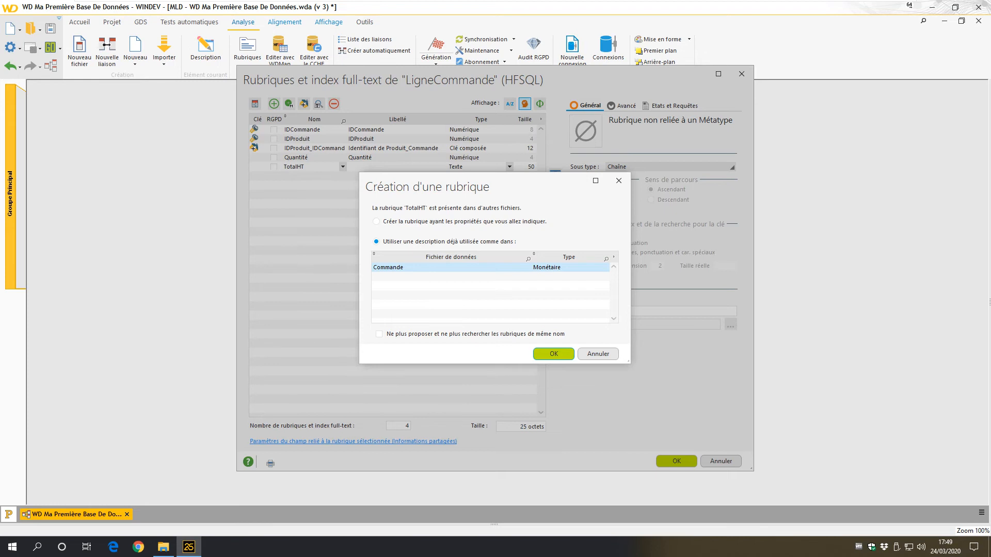
{"action": "key", "text": "Return"}
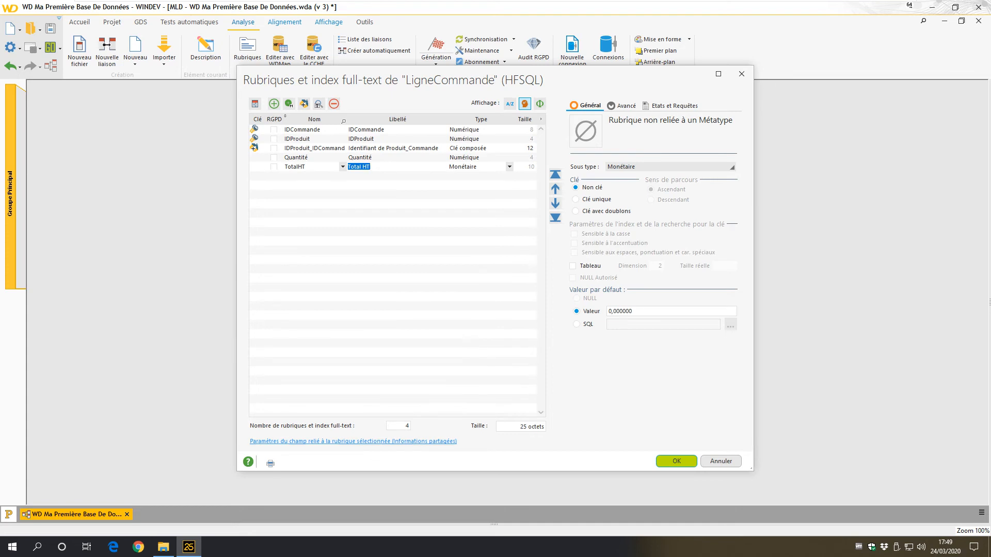
{"action": "left_click", "coordinate": [314, 176]}
{"action": "left_click", "coordinate": [314, 176]}
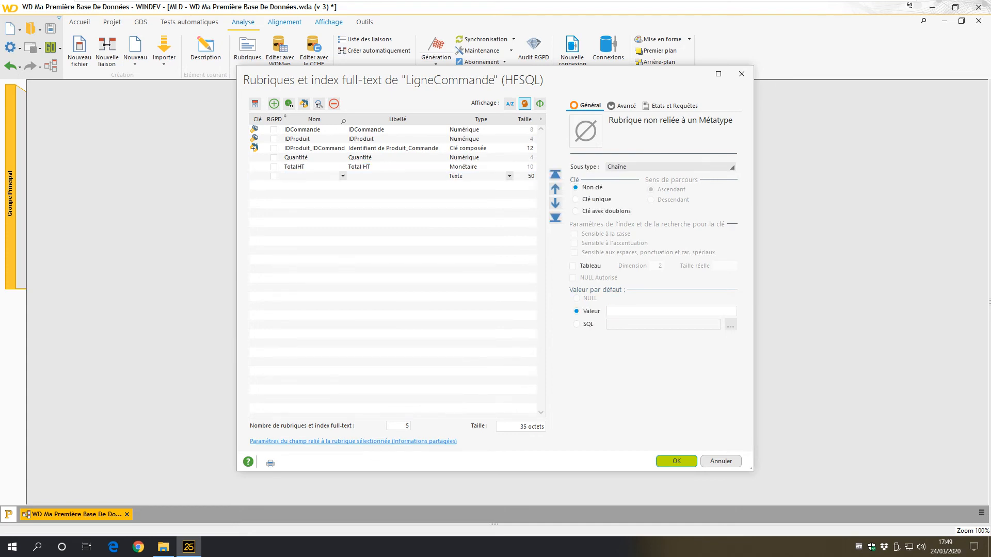
{"action": "type", "text": "TotalTTC"}
{"action": "key", "text": "Tab"}
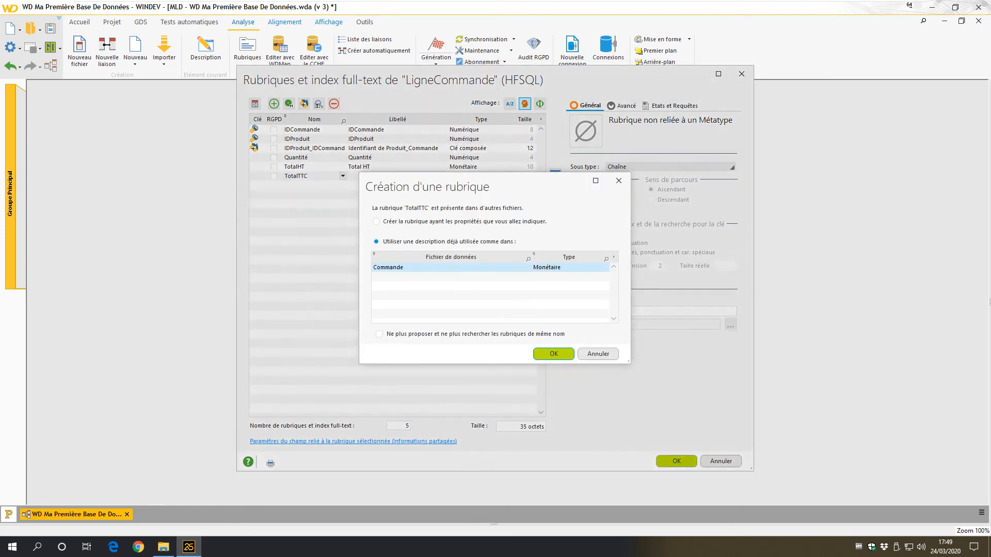
{"action": "key", "text": "Return"}
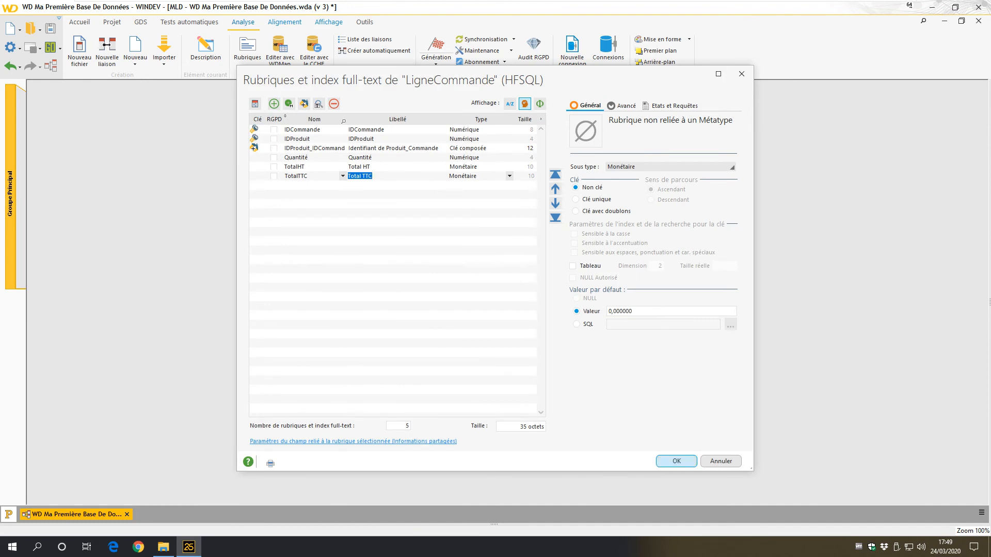
{"action": "left_click", "coordinate": [676, 461]}
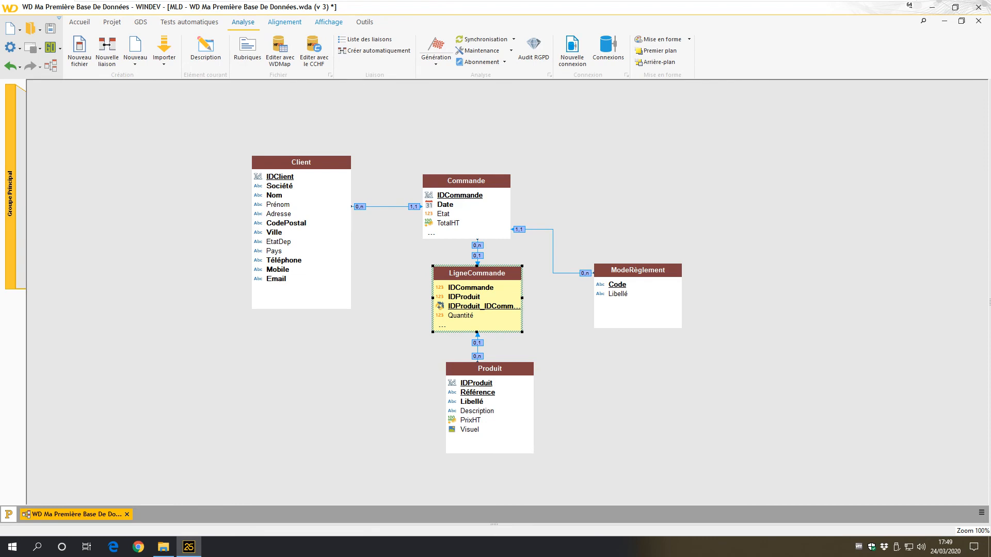
- Tidy the diagram by placing ModeRèglement beside Commande with a straight link and LigneCommande and Produit below Commande, and save the analysis
{"action": "left_click_drag", "start_coordinate": [638, 270], "coordinate": [666, 187]}
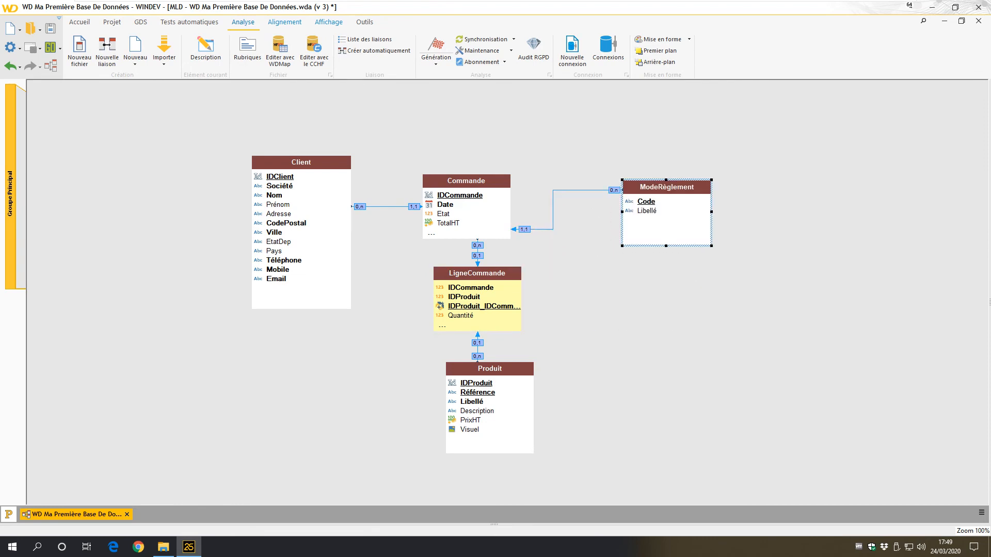
{"action": "left_click_drag", "start_coordinate": [582, 191], "coordinate": [582, 214]}
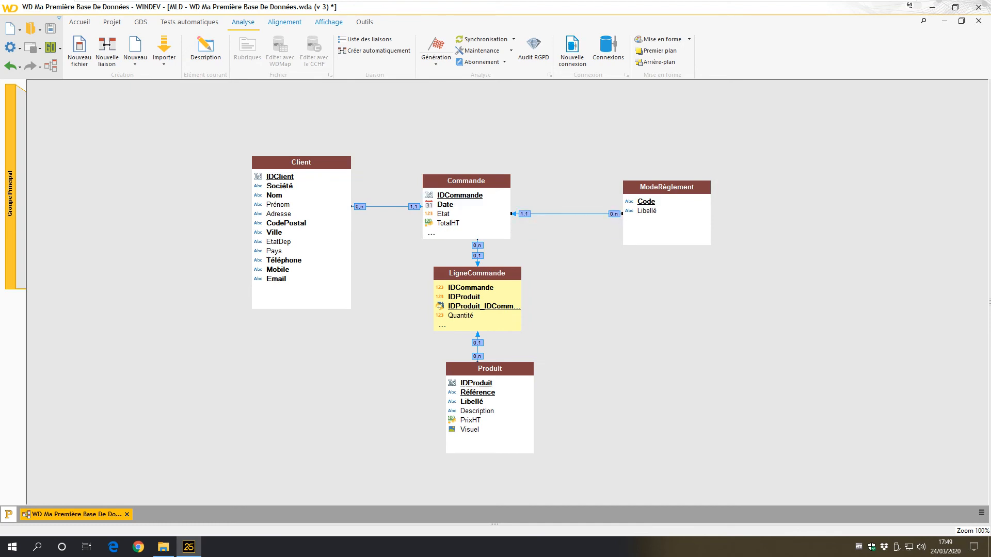
{"action": "left_click_drag", "start_coordinate": [489, 369], "coordinate": [472, 387]}
{"action": "left_click_drag", "start_coordinate": [439, 306], "coordinate": [428, 308]}
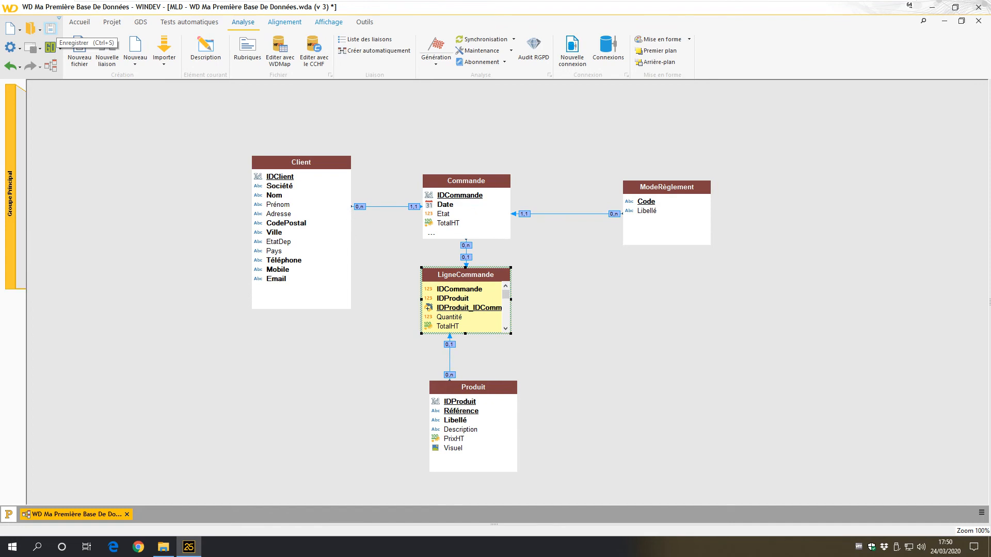
{"action": "left_click", "coordinate": [50, 29]}
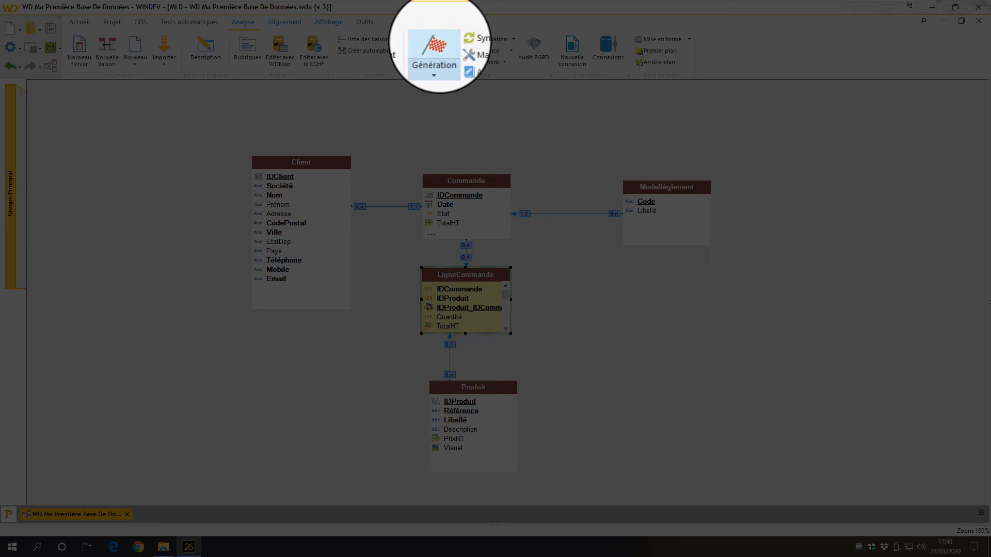
- Generate the analysis and include both ModeRèglement and Produit in the automatic HFSQL modification, searching the project's Exe directory
{"action": "left_click", "coordinate": [436, 47]}
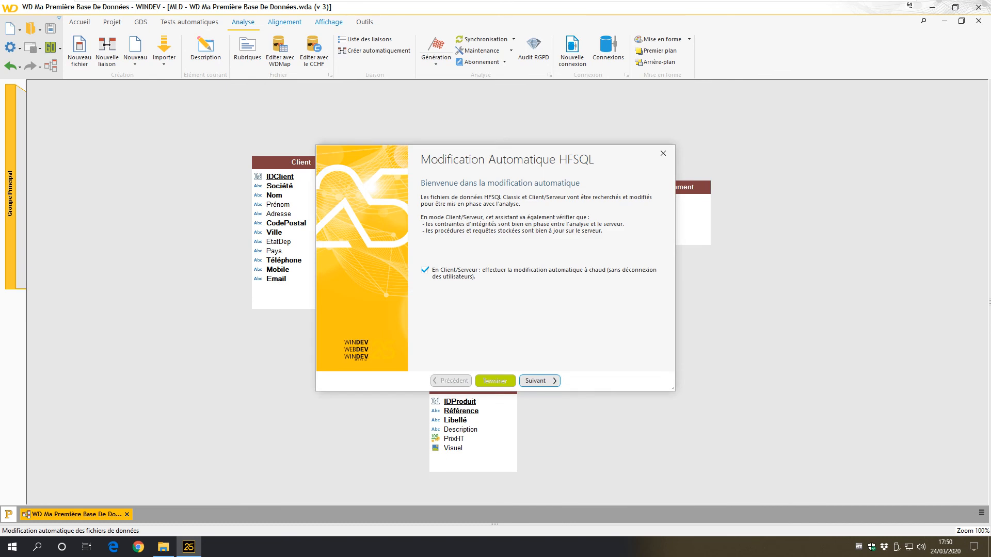
{"action": "left_click", "coordinate": [539, 381]}
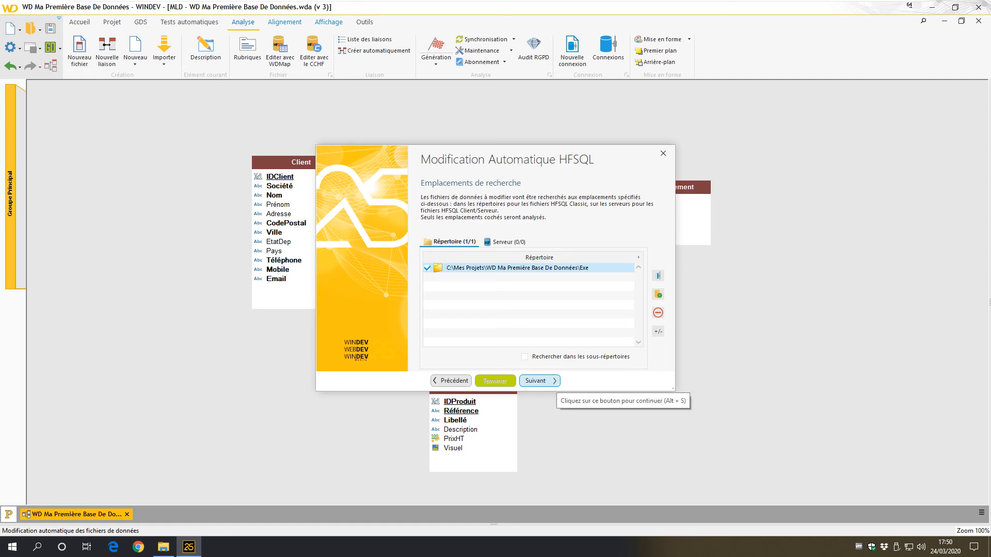
{"action": "left_click", "coordinate": [542, 381]}
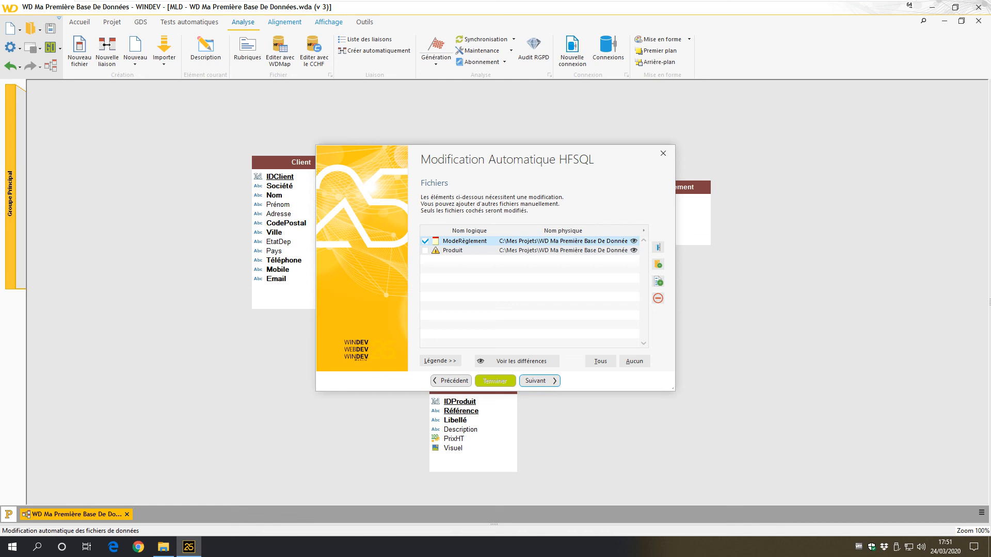
{"action": "left_click", "coordinate": [425, 250]}
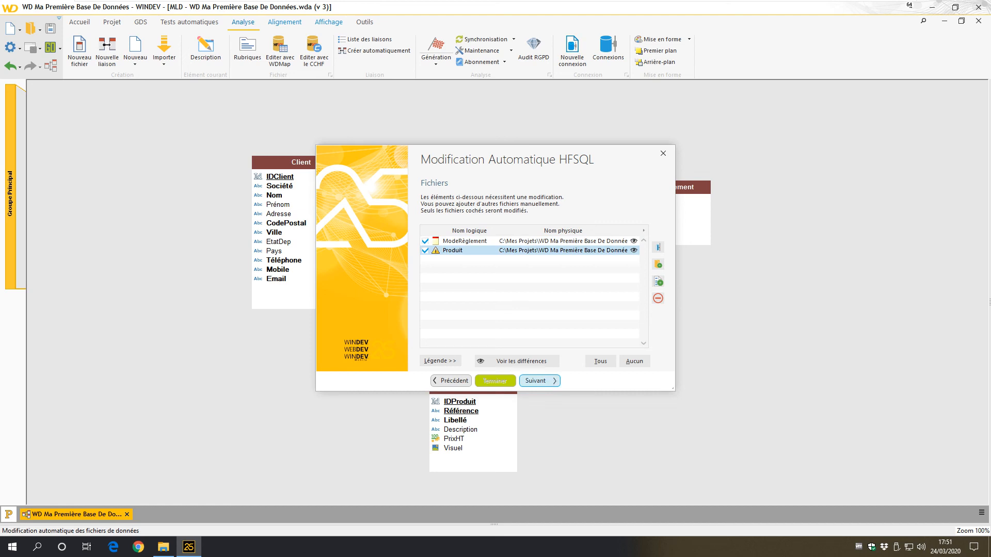
{"action": "left_click", "coordinate": [540, 380]}
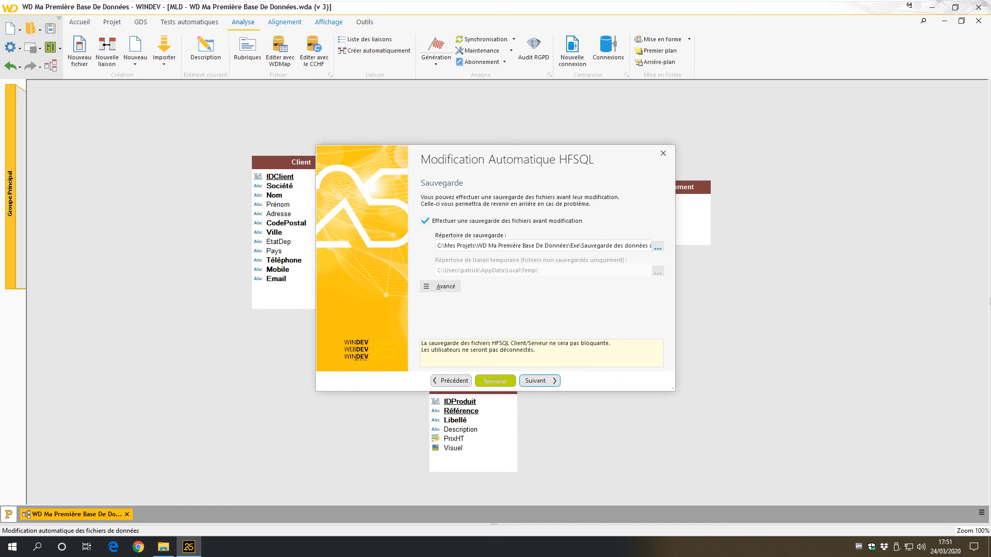
- Disable the backup before modification, leave file passwords unchanged, and run the automatic data modification to completion
{"action": "left_click", "coordinate": [426, 221]}
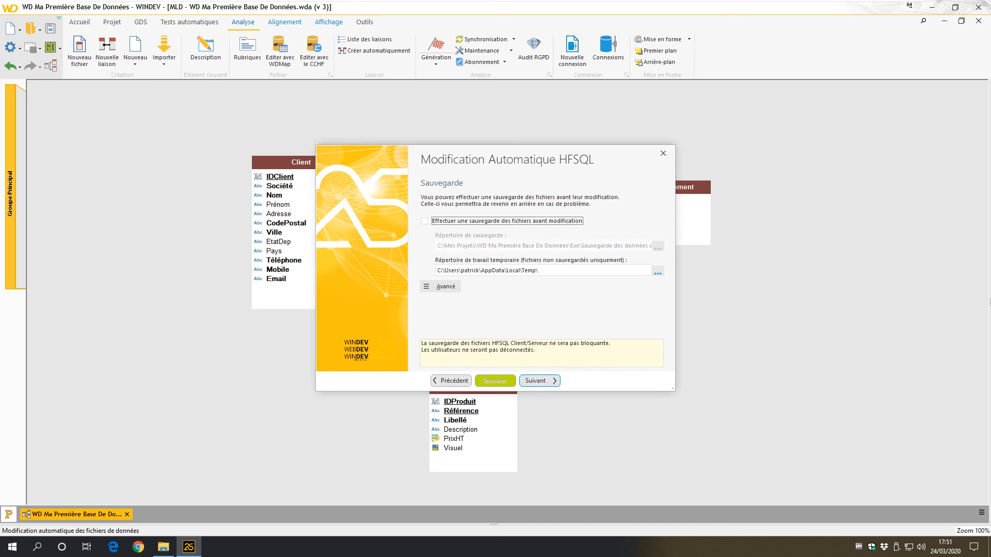
{"action": "left_click", "coordinate": [539, 381]}
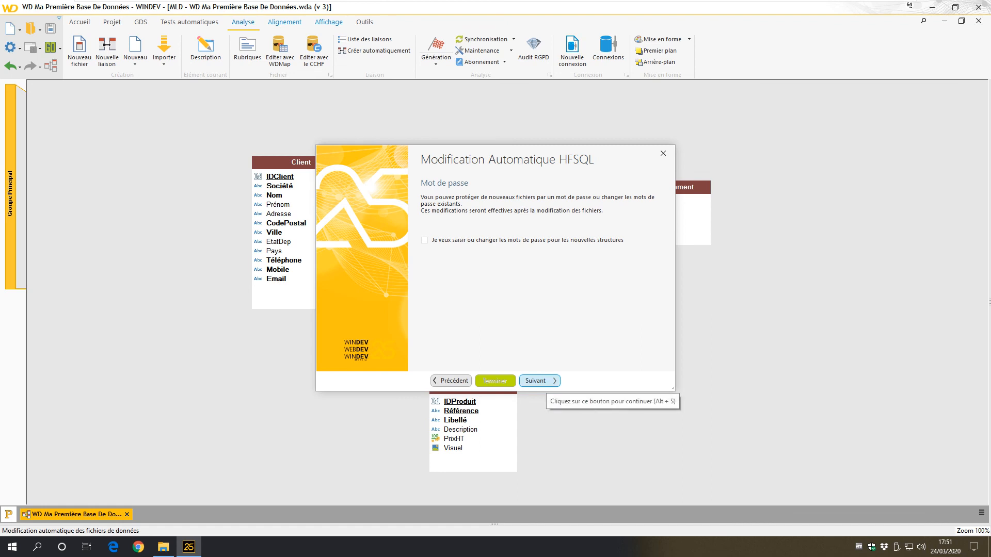
{"action": "left_click", "coordinate": [540, 380]}
{"action": "left_click", "coordinate": [541, 381]}
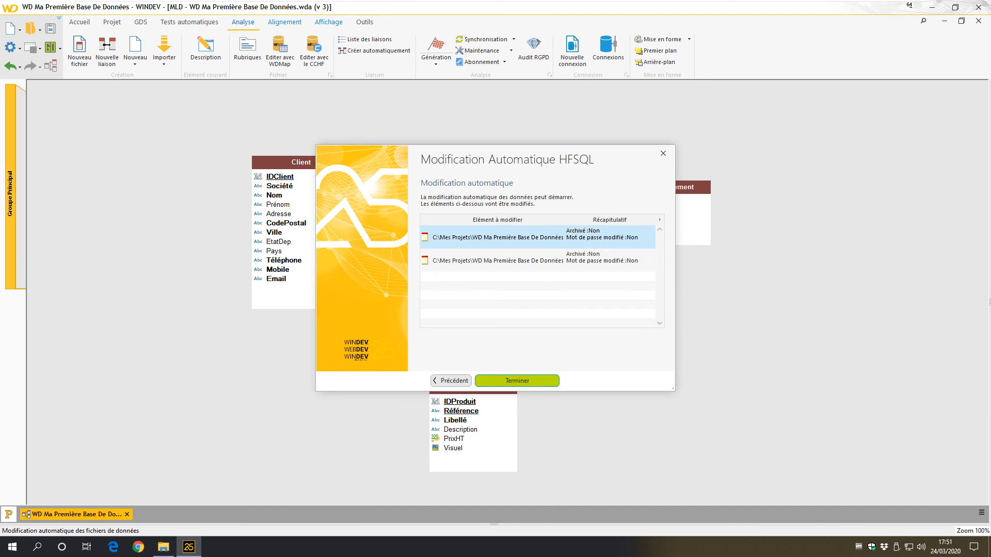
{"action": "left_click", "coordinate": [517, 381]}
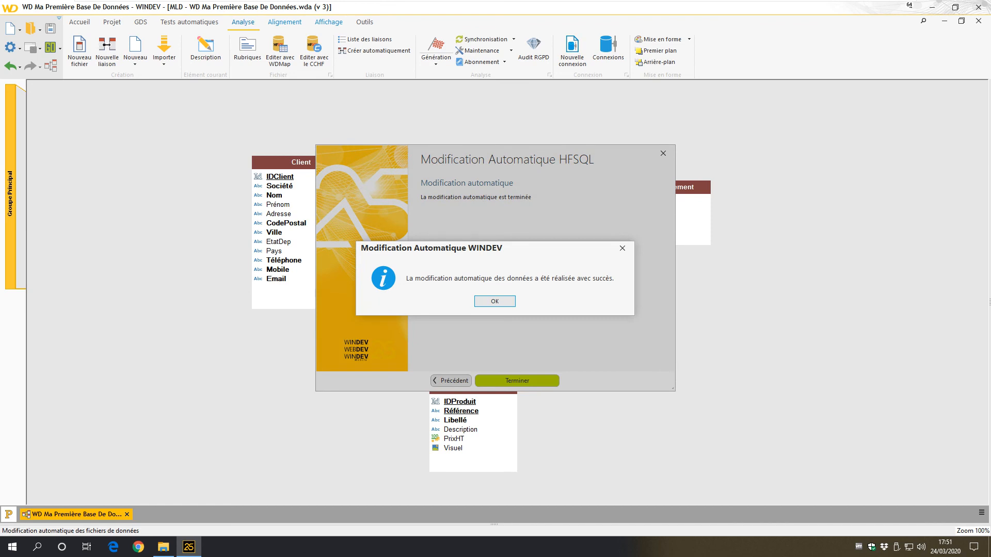
{"action": "key", "text": "Return"}
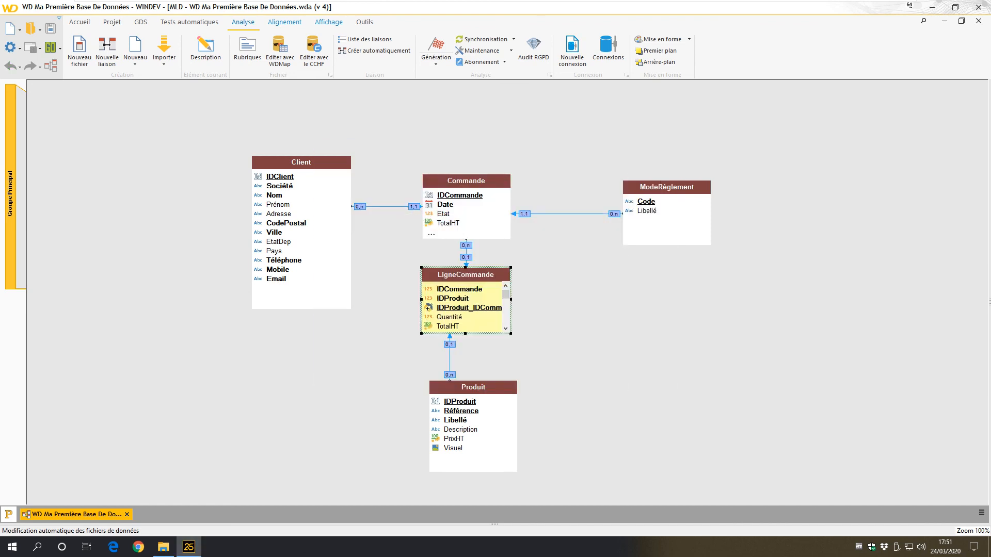